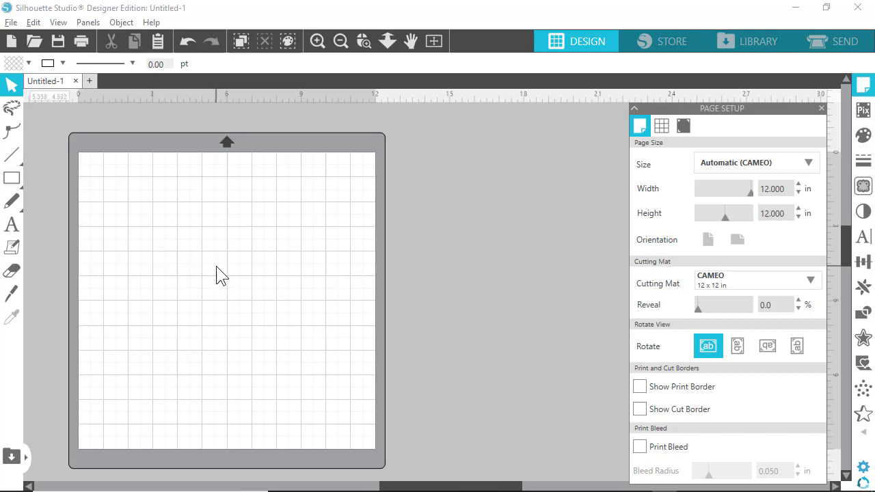
Switch to the Honey-Jar File Explorer window over Silhouette Studio's empty mat.
key(alt+Tab)
key(alt+Tab)
key(alt+Tab)
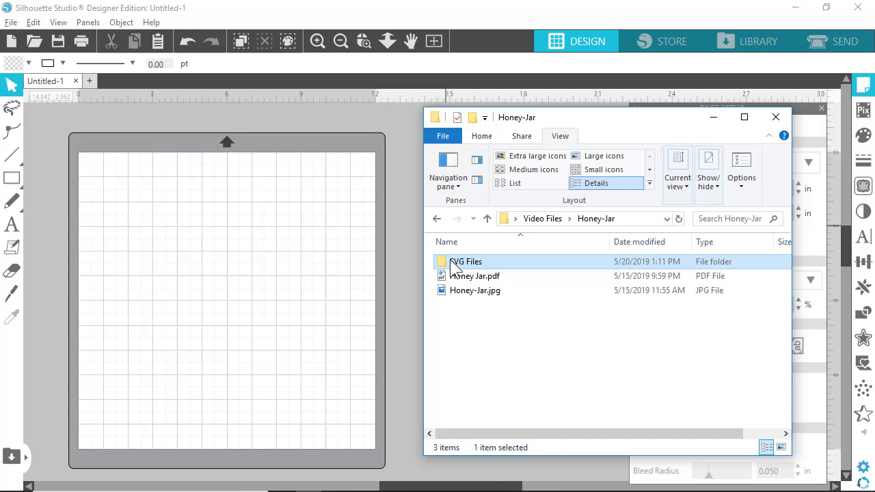
Open the SVG Files folder inside the Honey-Jar folder.
mouse_move(453, 262)
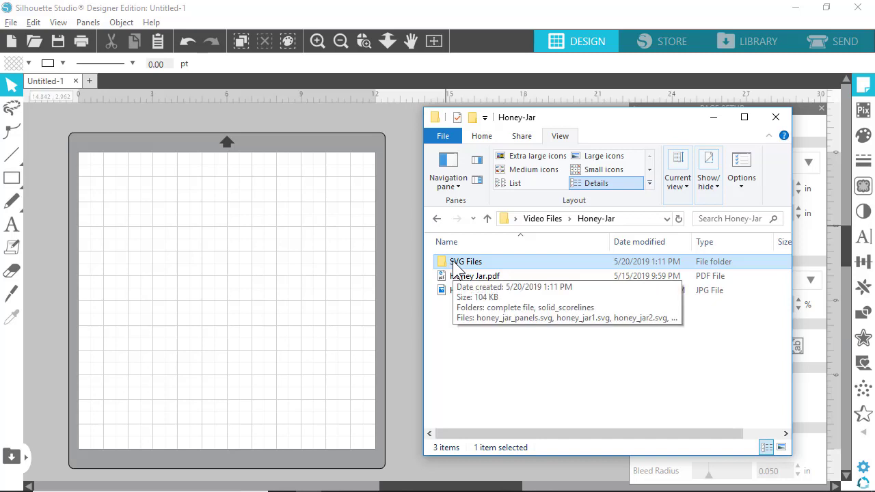
double_click(454, 263)
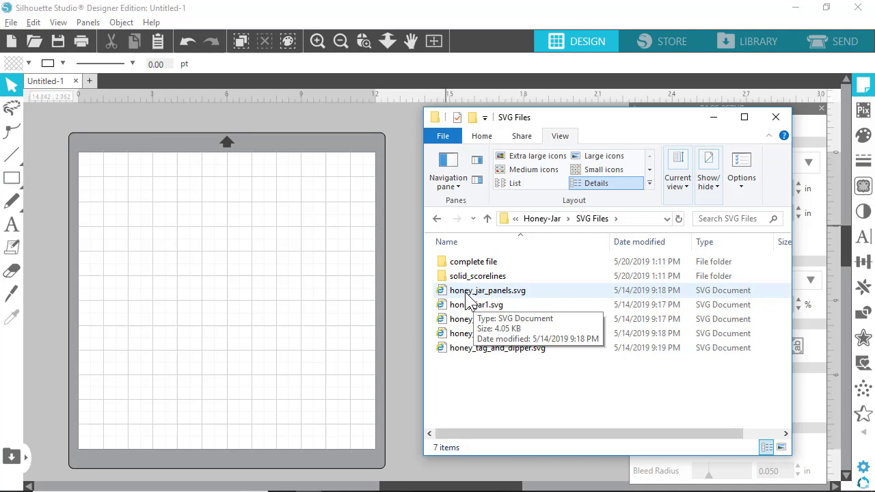
Import honey_jar_panels.svg onto the mat, then delete the imported panel shapes.
drag(467, 295, 261, 293)
click(292, 263)
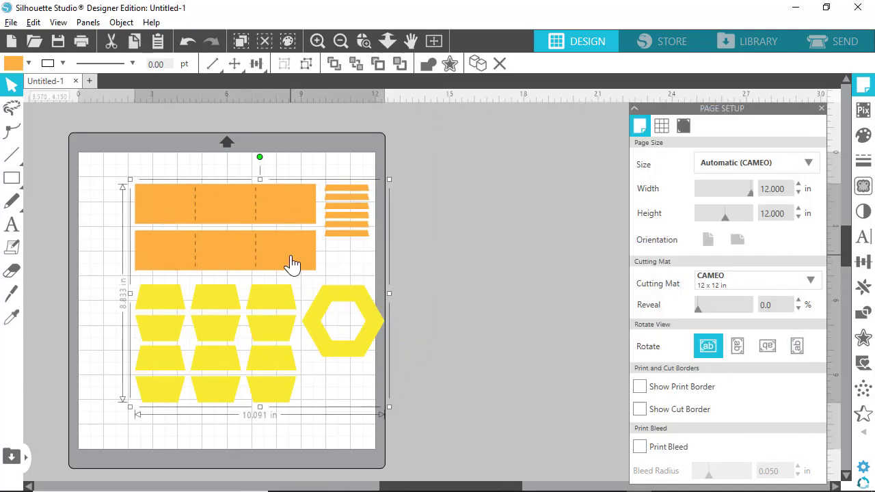
key(Delete)
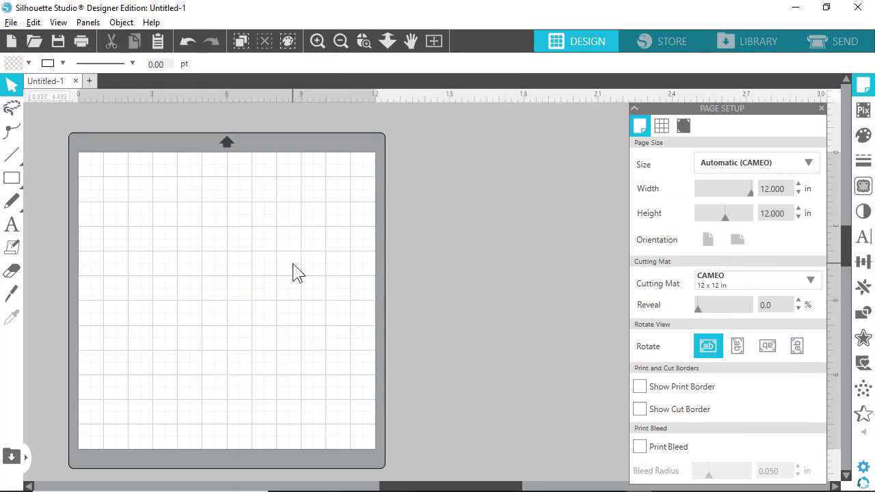
Back in Explorer, open the complete file folder and select honey_jar_complete.svg.
key(alt+Tab)
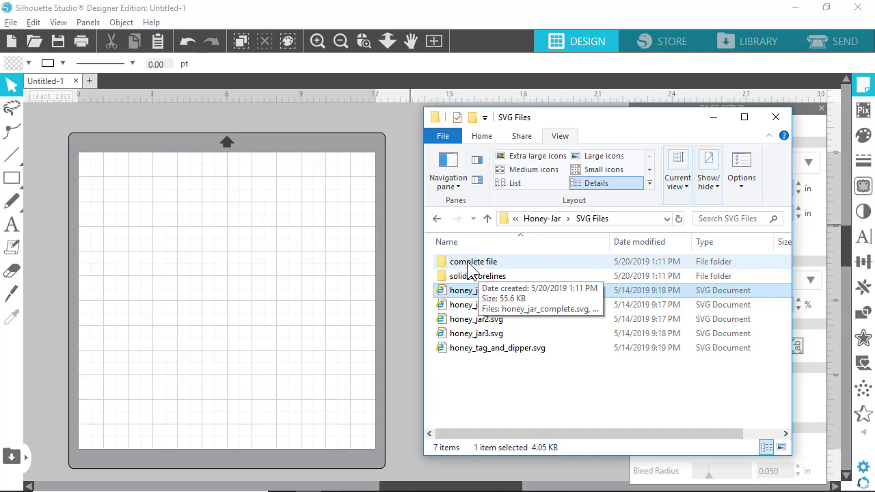
double_click(469, 265)
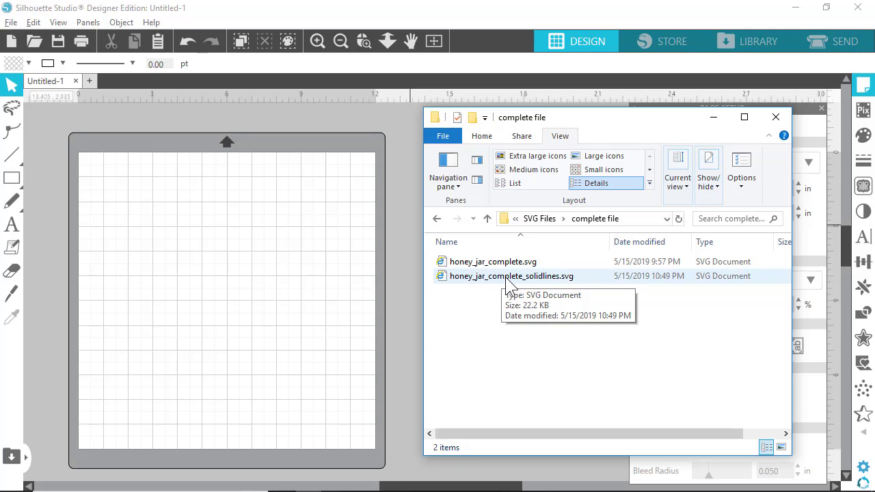
click(491, 264)
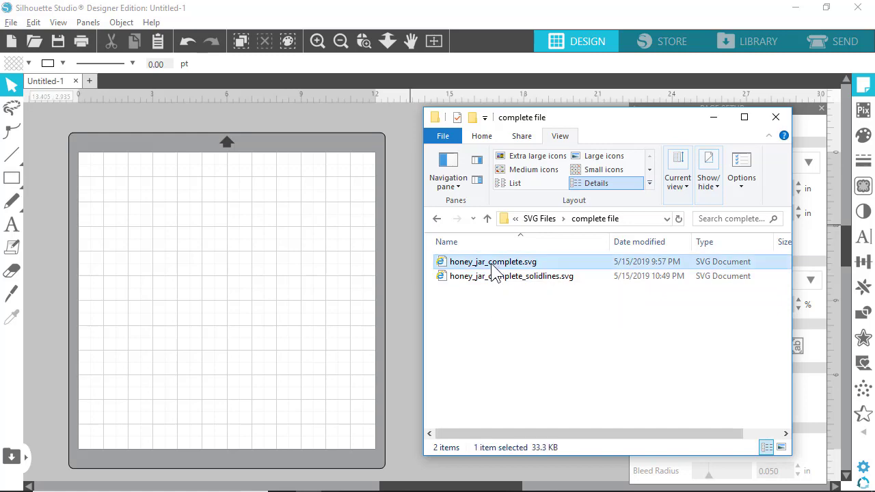
Drag honey_jar_complete.svg onto the Silhouette mat and minimize Explorer to view the design.
drag(498, 271, 406, 469)
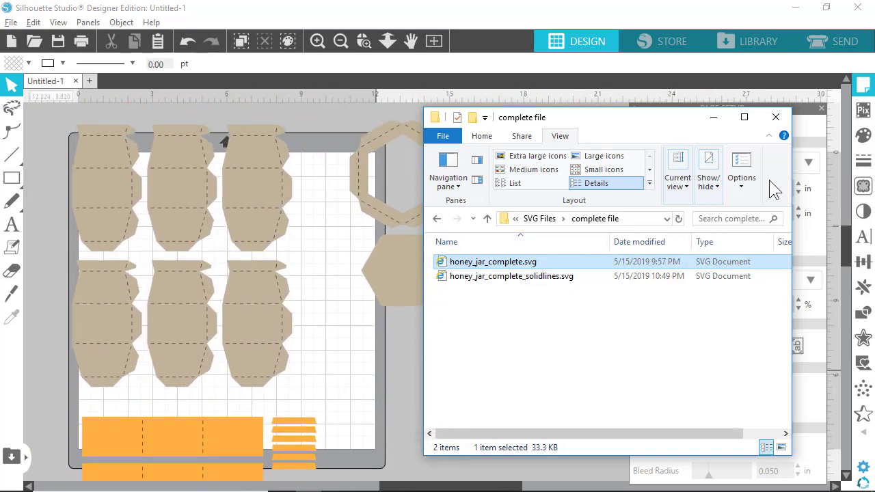
click(713, 119)
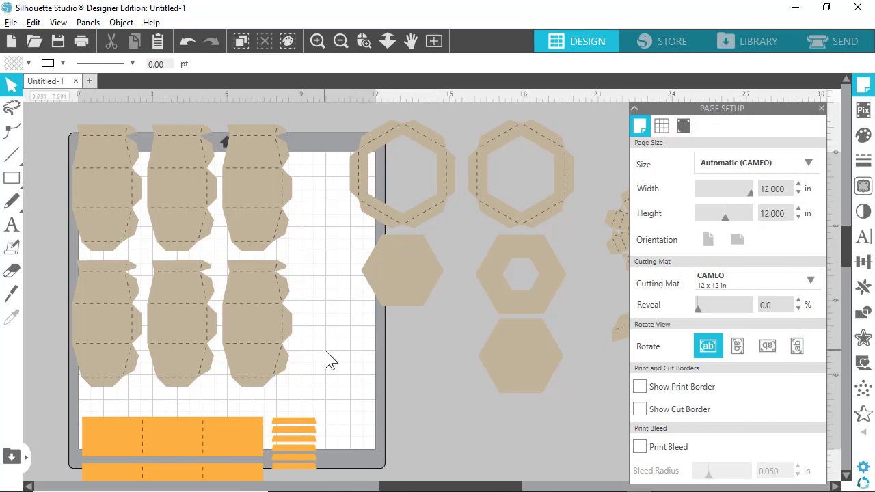
scroll(325, 353, right, 1)
scroll(325, 353, up, 1)
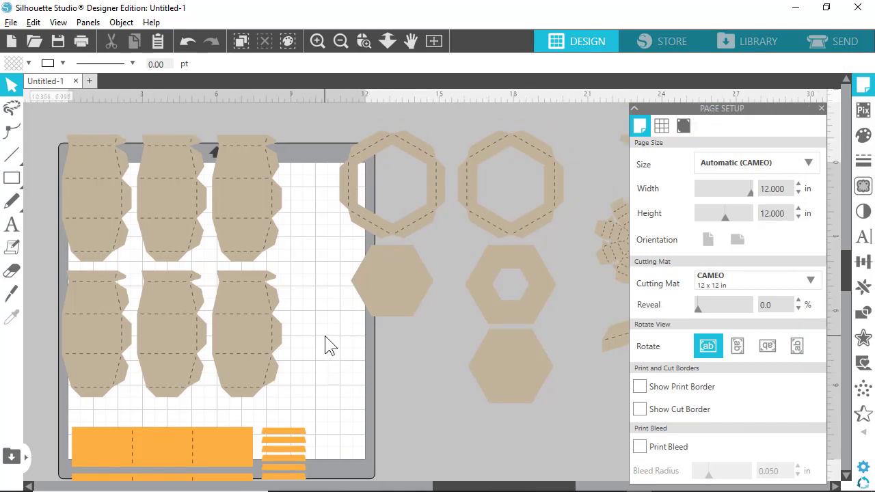
scroll(325, 343, down, 3)
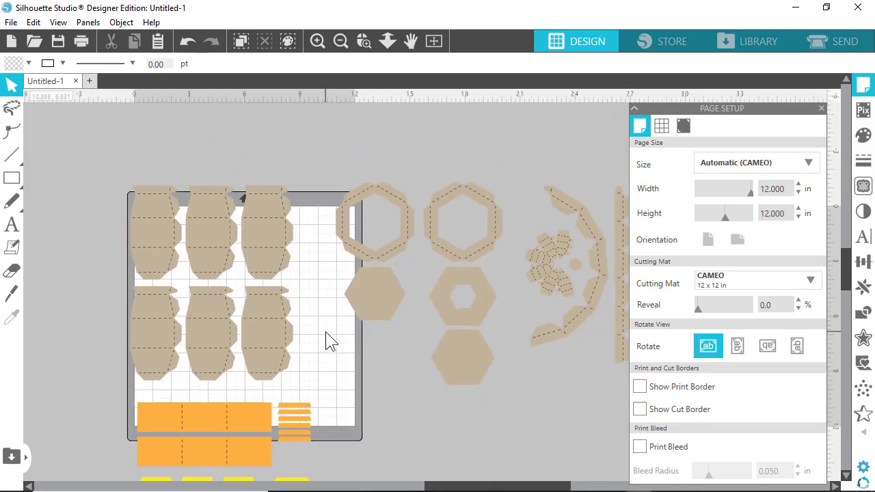
right_click(334, 376)
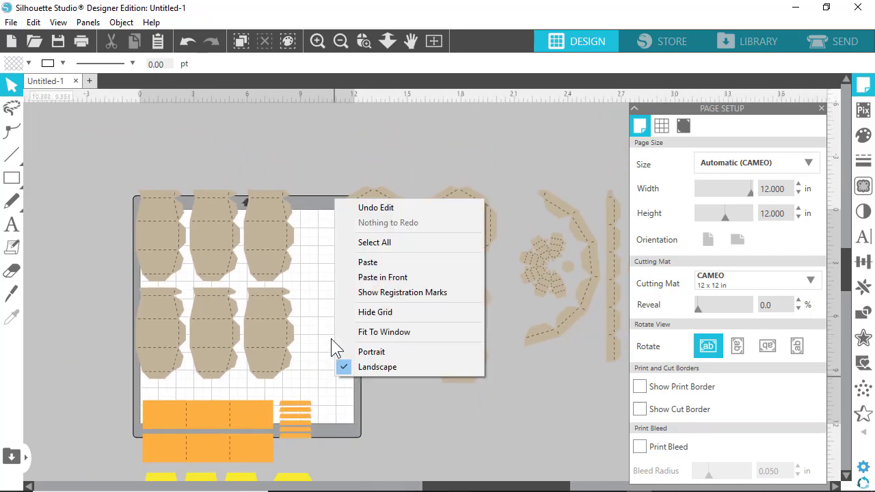
click(326, 353)
scroll(329, 361, down, 3)
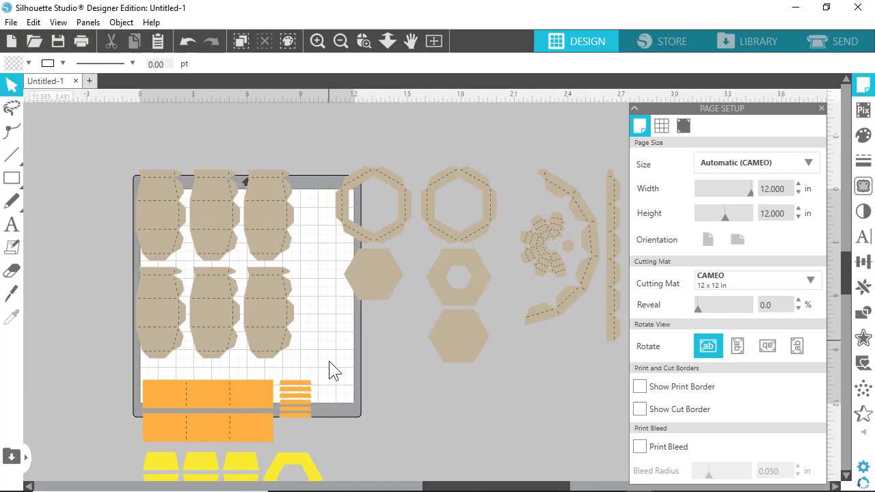
scroll(316, 287, left, 2)
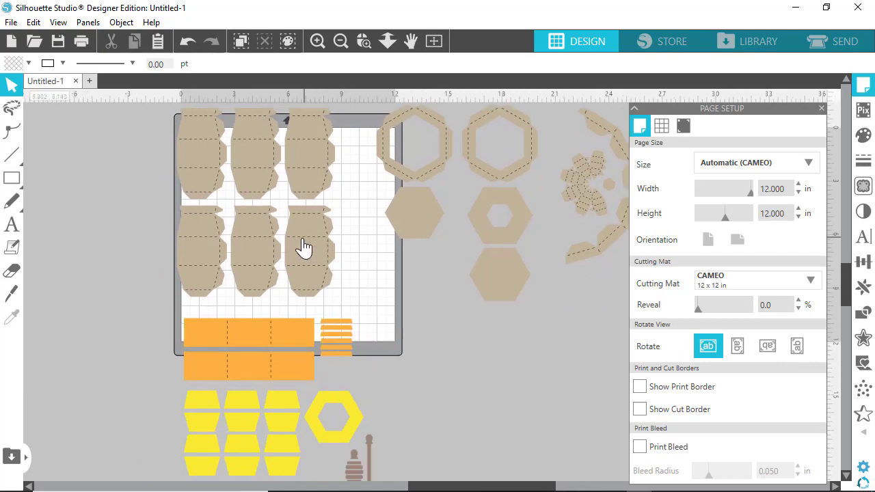
Ungroup the imported honey jar design and move the vase pieces off the mat.
drag(321, 228, 336, 246)
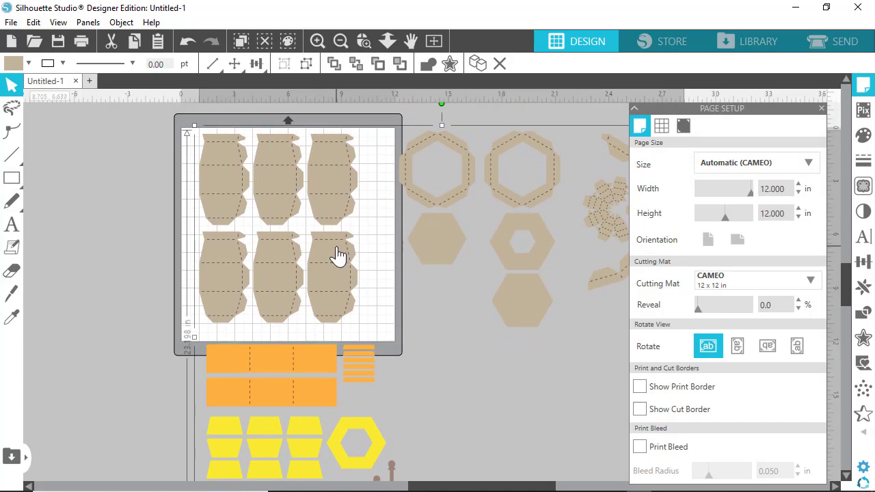
right_click(340, 252)
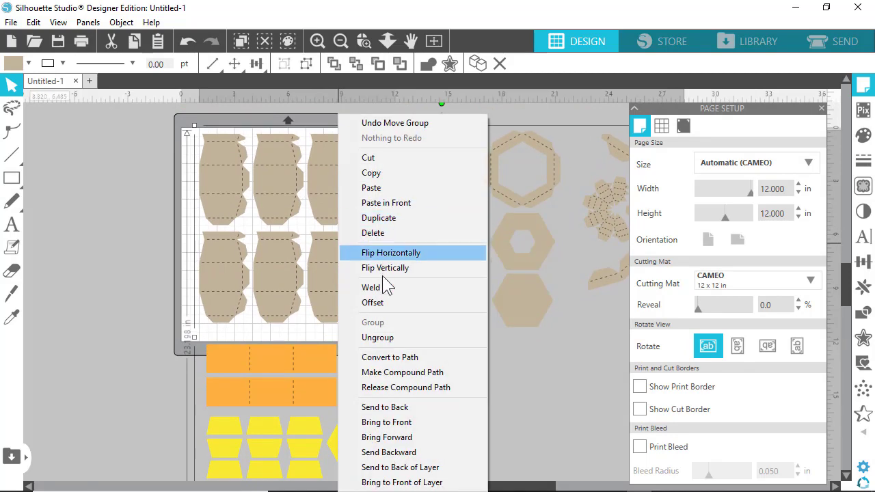
click(381, 342)
drag(312, 294, 109, 291)
drag(100, 390, 611, 441)
scroll(611, 441, down, 2)
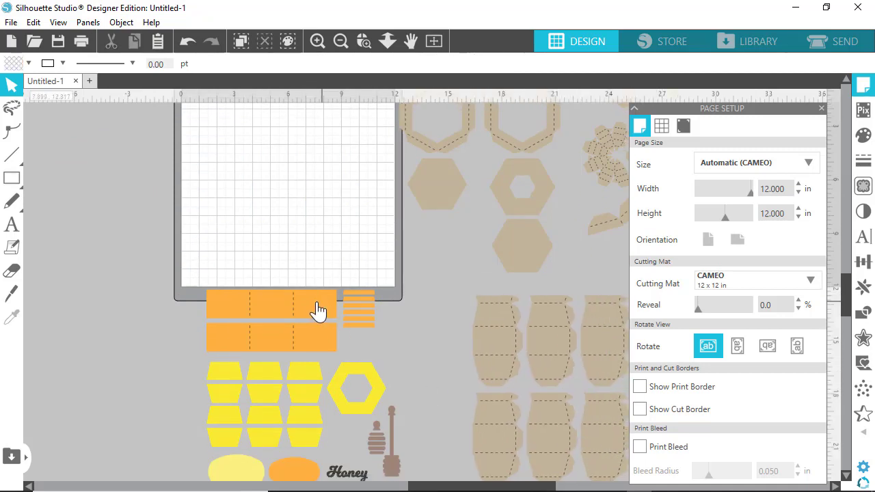
drag(319, 309, 152, 323)
scroll(311, 424, down, 2)
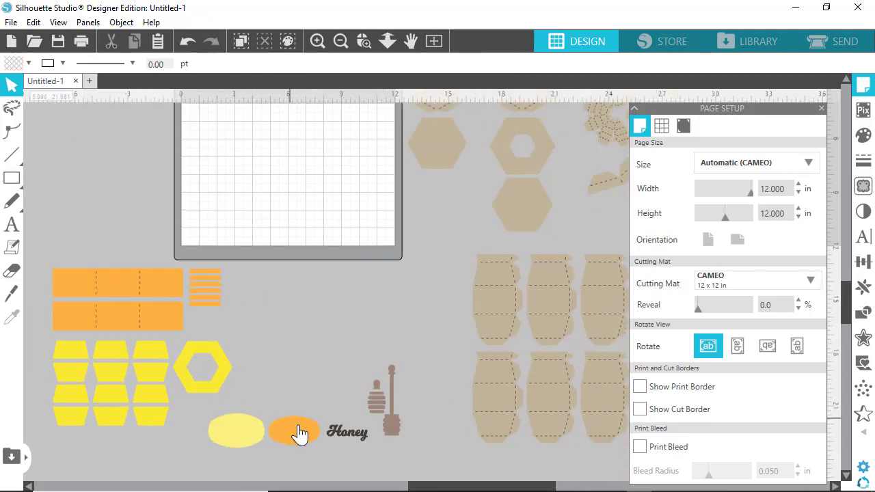
drag(303, 433, 346, 338)
Ungroup the orange and yellow pieces into separate parts and shift them left.
drag(130, 281, 156, 326)
click(176, 354)
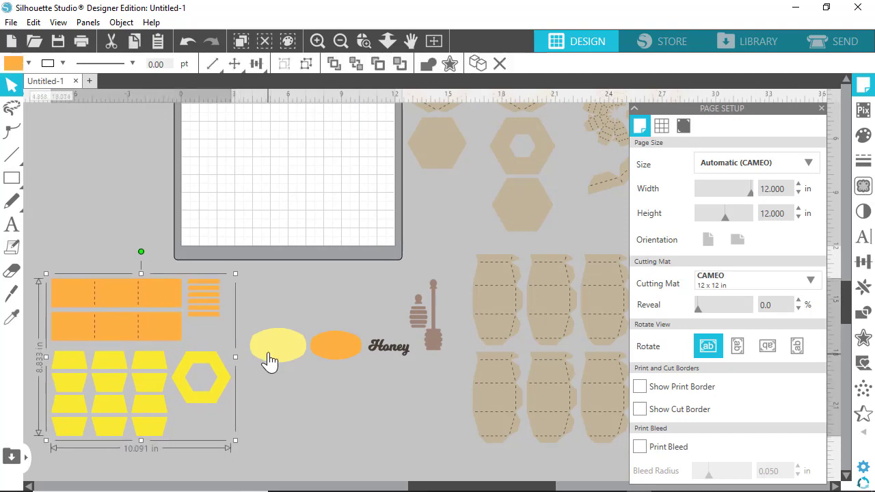
right_click(162, 332)
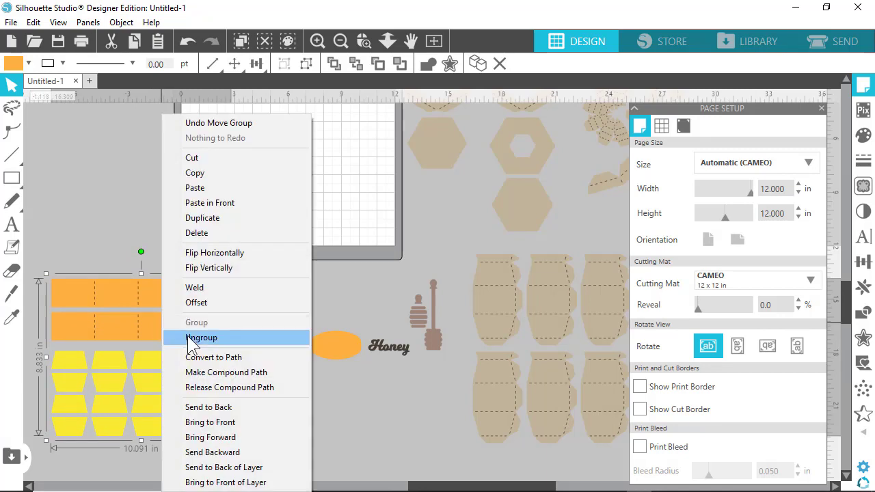
click(174, 337)
drag(169, 306, 128, 332)
click(282, 317)
click(176, 301)
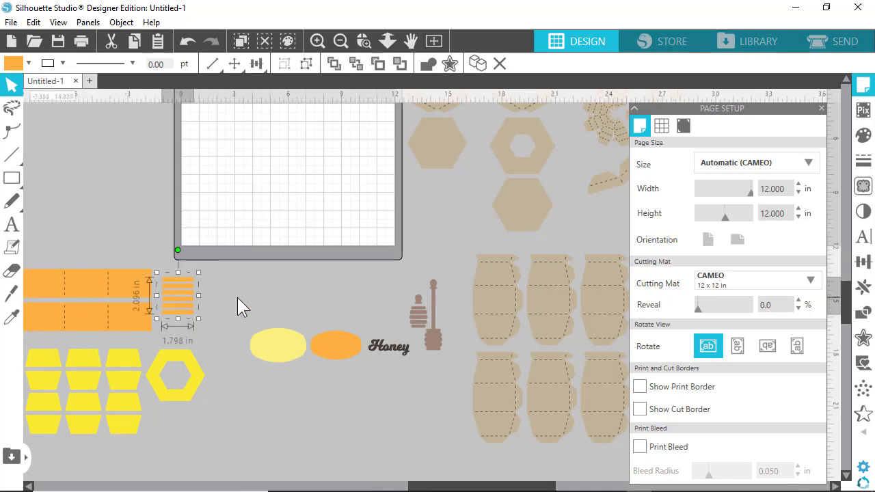
Move the five tan hexagon lid pieces onto the 12 x 12 cutting mat.
scroll(296, 304, up, 5)
scroll(452, 283, up, 2)
drag(458, 223, 253, 223)
click(253, 316)
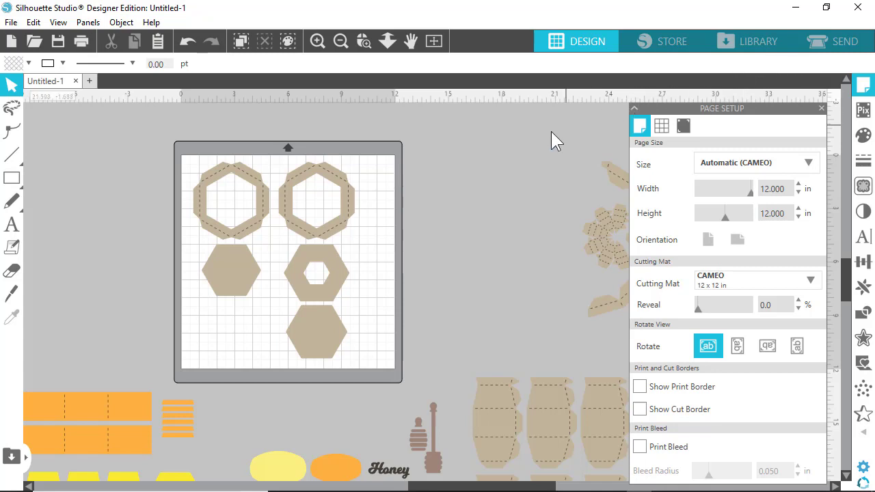
Switch to the Send tab to preview the hexagon pieces' cut lines.
click(830, 45)
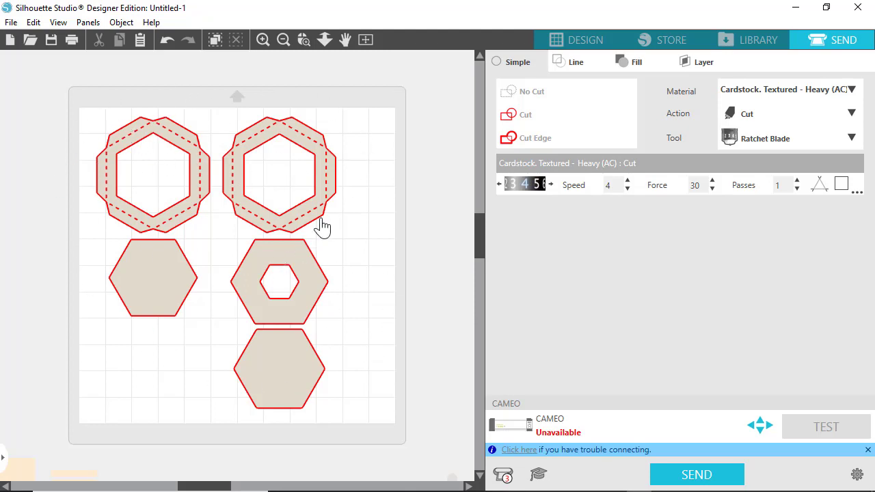
Return to the Design tab, with the five hexagons still on the mat.
click(567, 37)
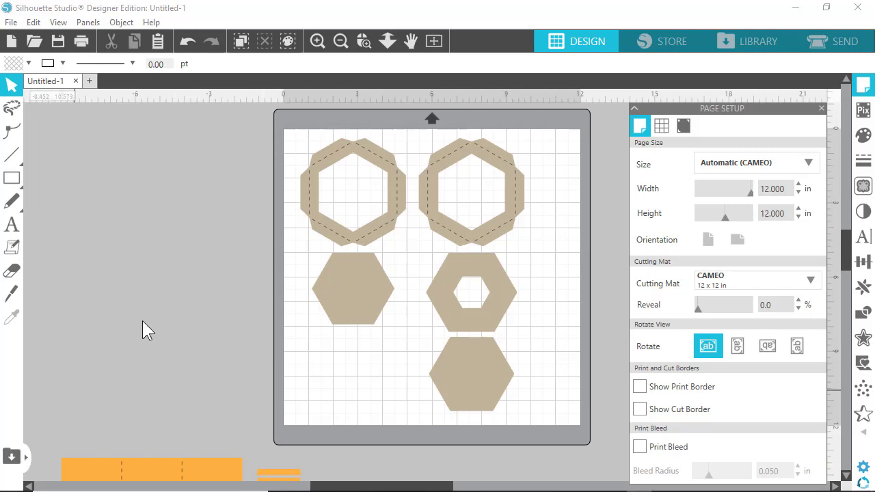
Open the Library's Designs > User Designs folder and widen the folder pane to show full names.
click(27, 457)
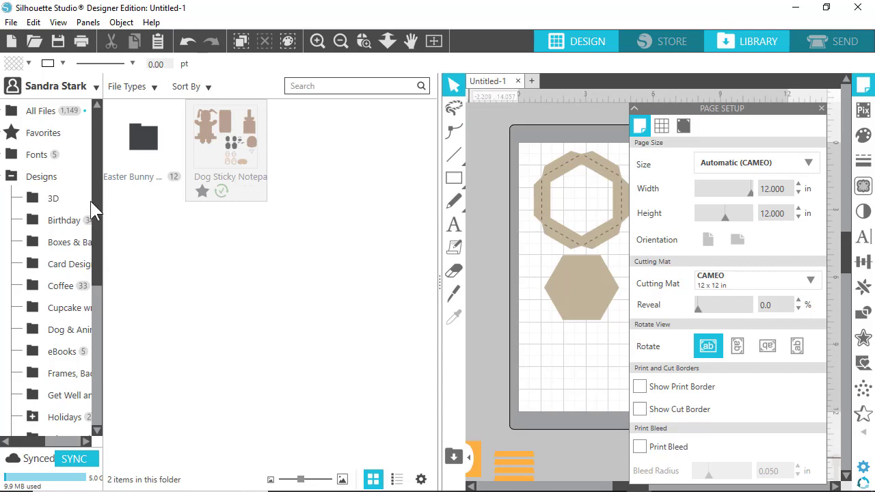
click(38, 179)
scroll(34, 367, down, 8)
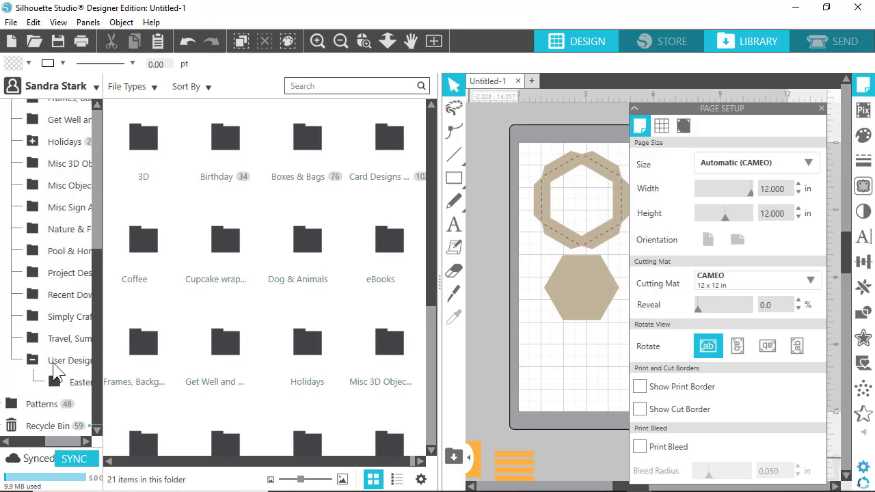
click(55, 363)
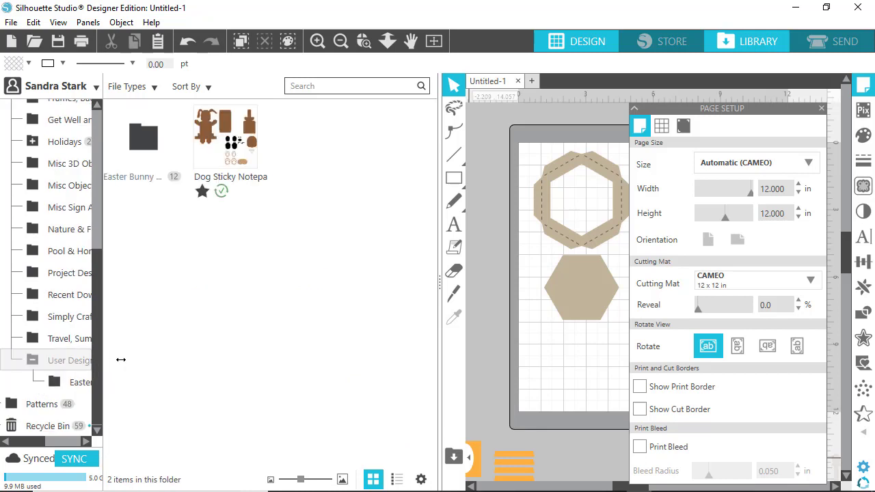
drag(121, 360, 174, 360)
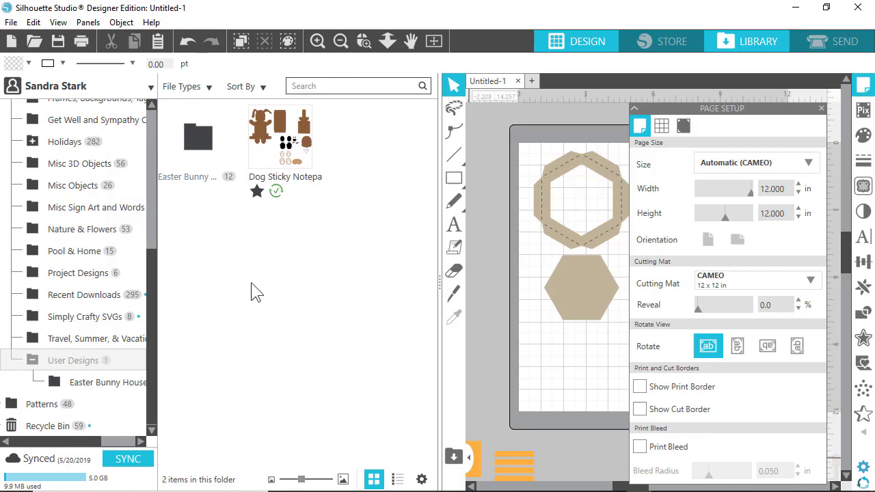
mouse_move(444, 488)
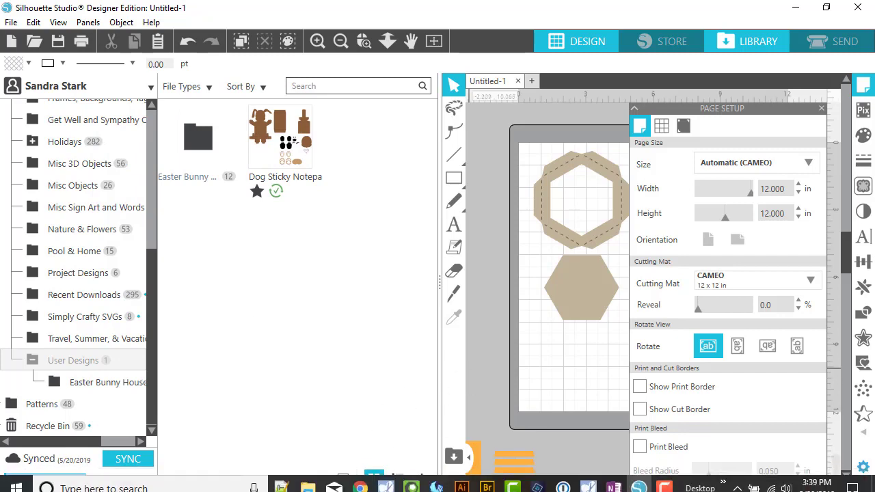
Drag honey_jar_complete.svg from File Explorer into User Designs, then minimize Explorer.
click(308, 481)
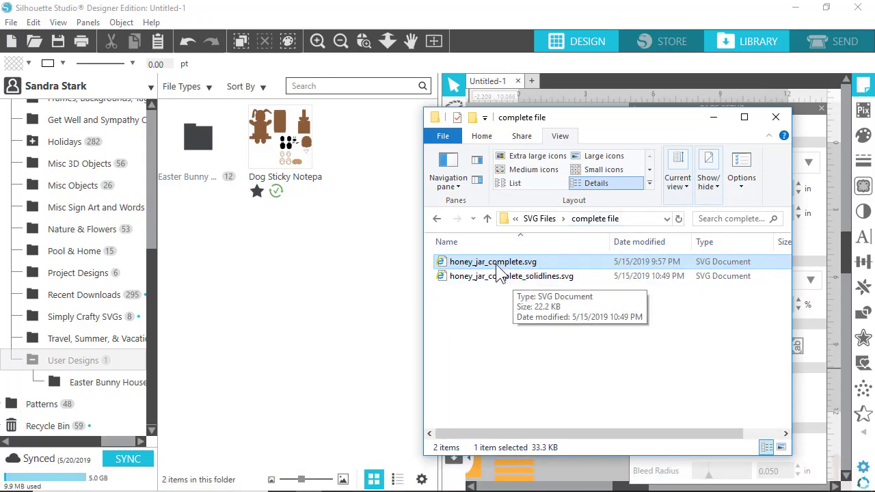
drag(481, 266, 324, 296)
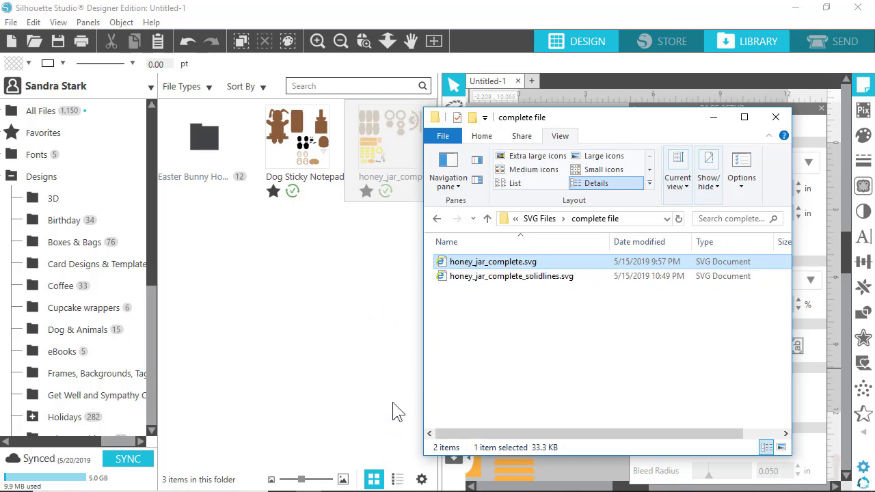
click(713, 117)
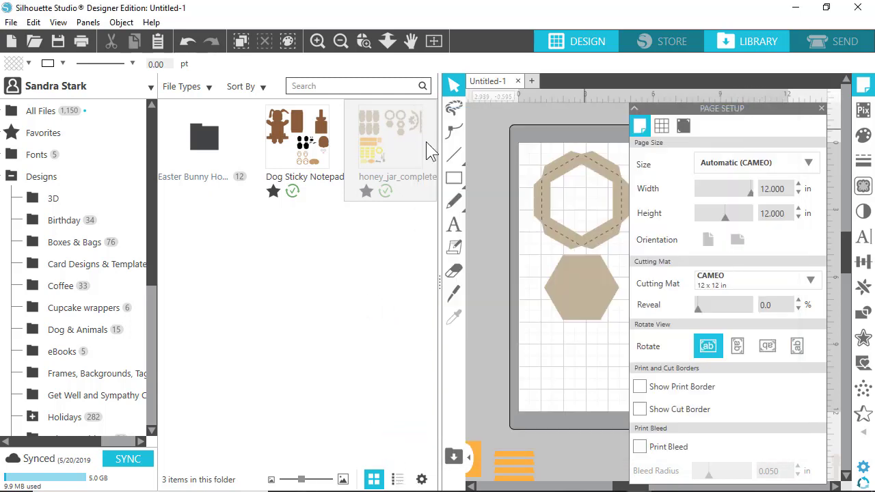
Collapse the Library panel with the toggle at the canvas's bottom-left.
click(468, 456)
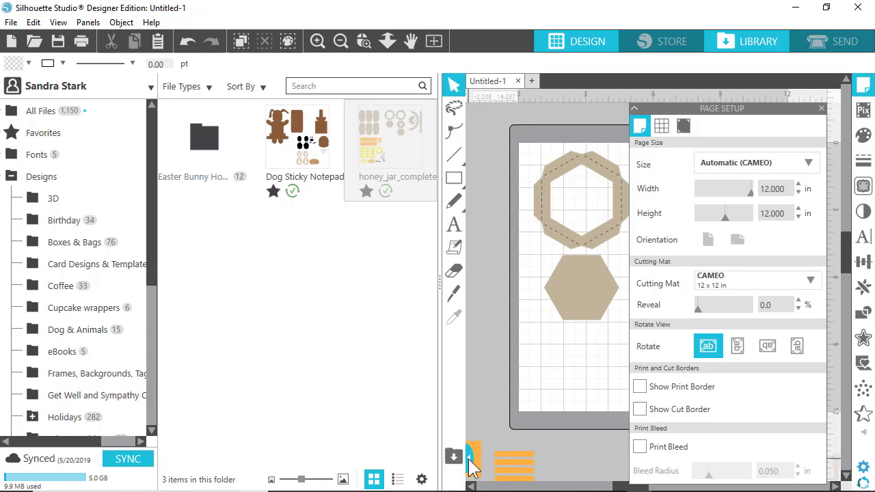
click(469, 459)
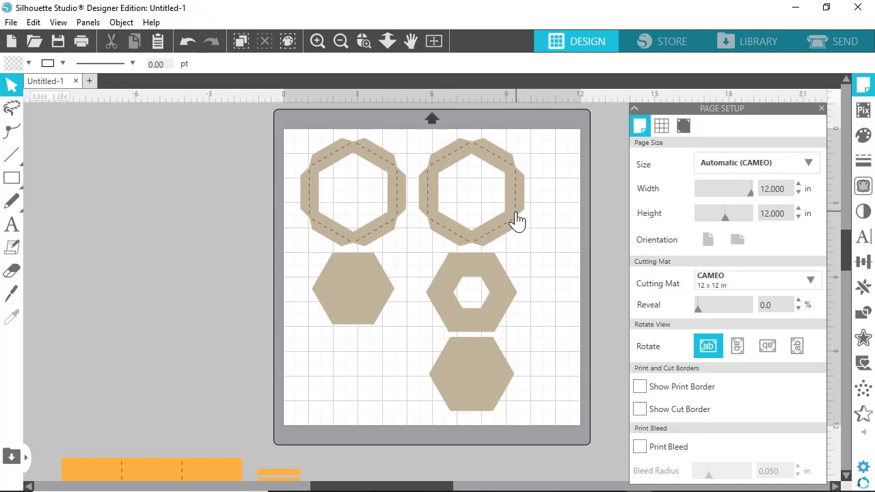
click(823, 49)
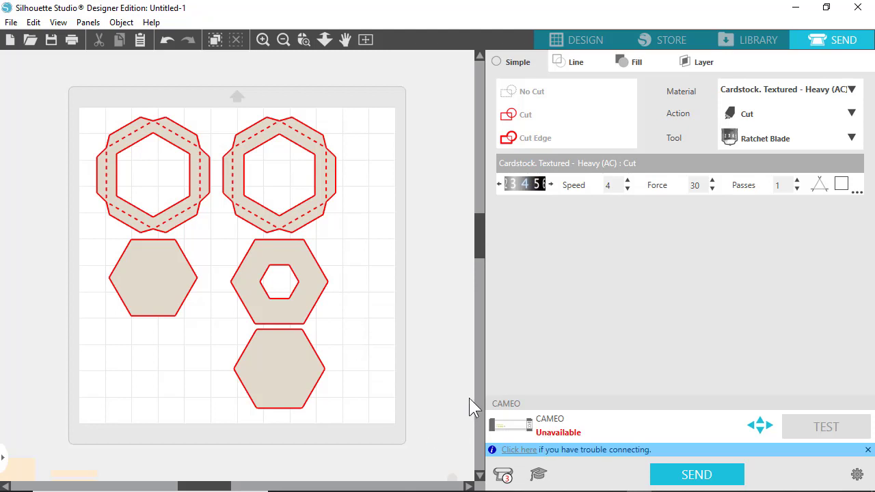
click(567, 41)
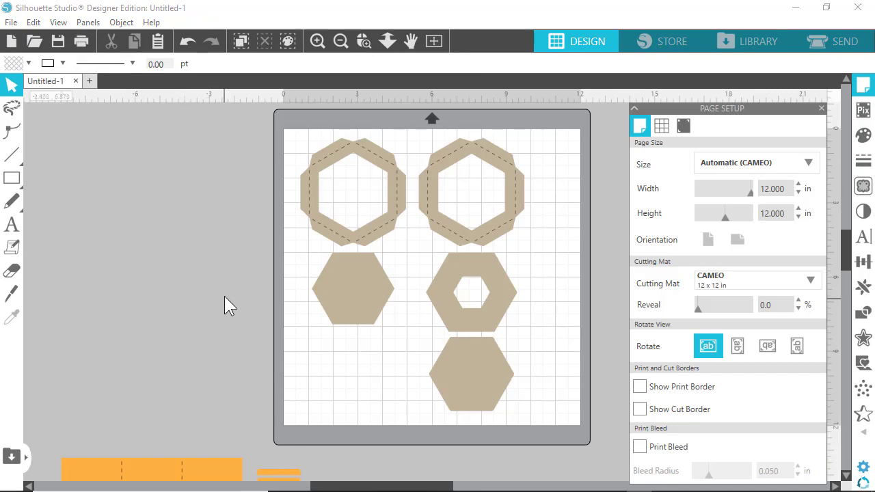